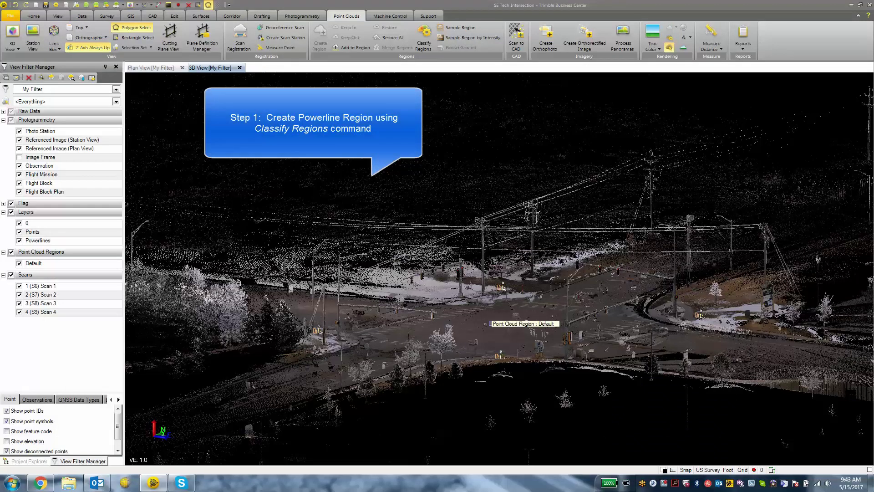
Step: Extract only the Power lines class from the Default point cloud region into a new region using Classify Regions
{"action": "left_click", "coordinate": [491, 323]}
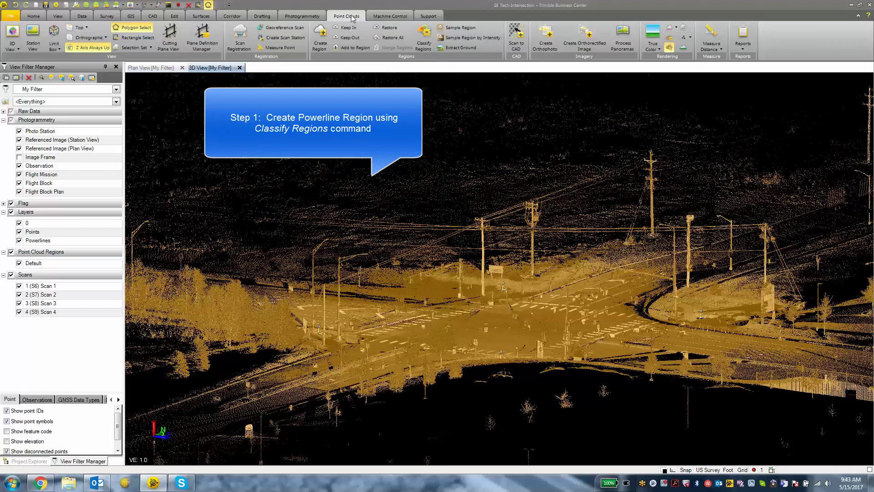
{"action": "left_click", "coordinate": [425, 46]}
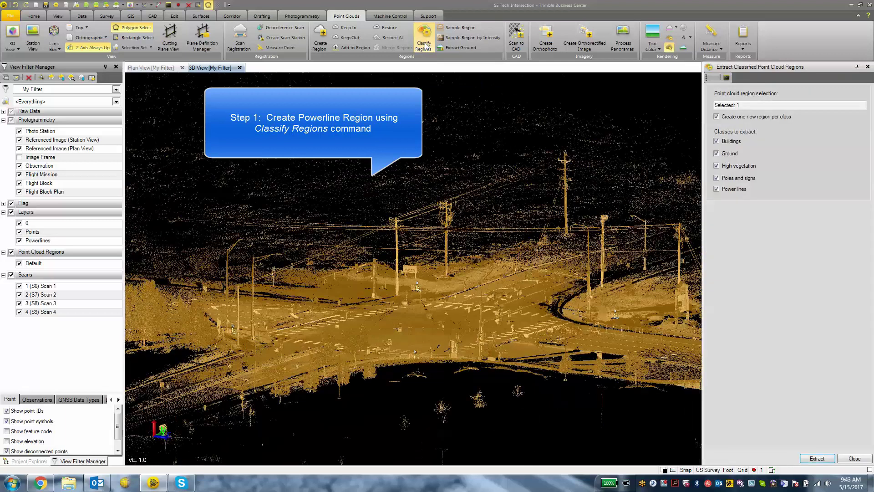
{"action": "left_click", "coordinate": [717, 178]}
{"action": "left_click", "coordinate": [717, 166]}
{"action": "left_click", "coordinate": [717, 154]}
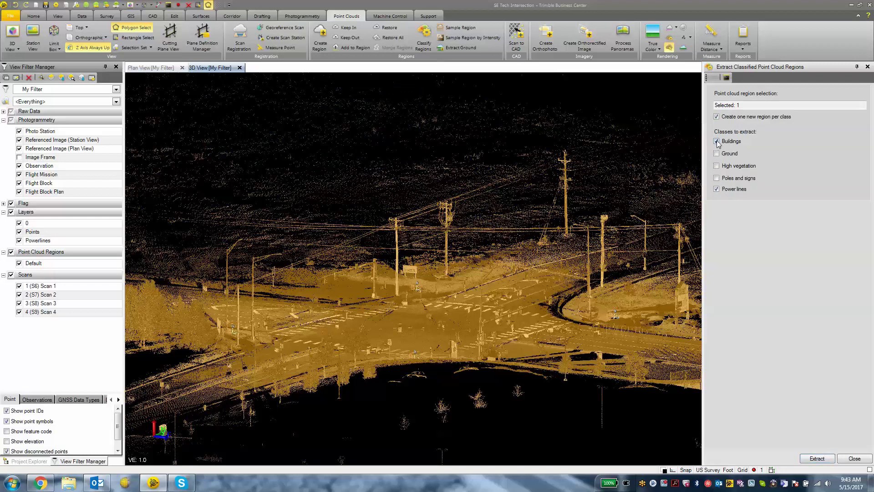
{"action": "left_click", "coordinate": [717, 141]}
{"action": "left_click", "coordinate": [817, 458]}
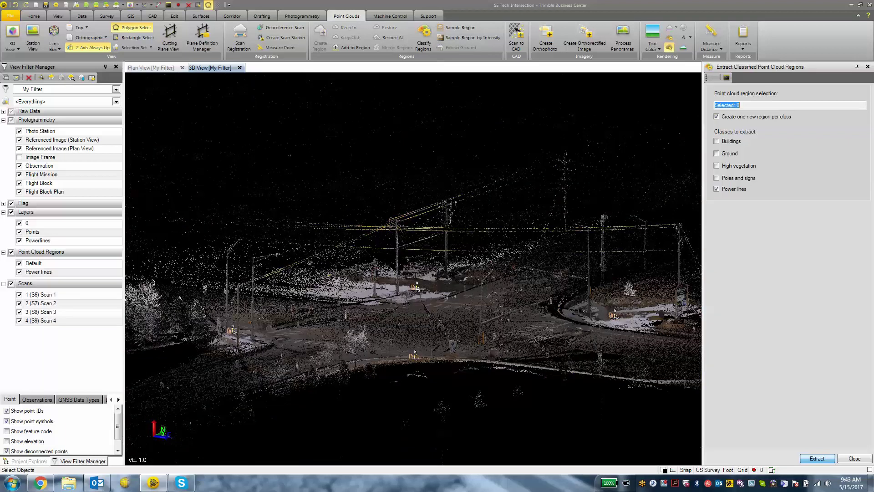
Step: Examine the extracted power lines around the intersection's poles, and close the region extraction
{"action": "scroll", "coordinate": [391, 225], "scroll_direction": "up", "scroll_amount": 5}
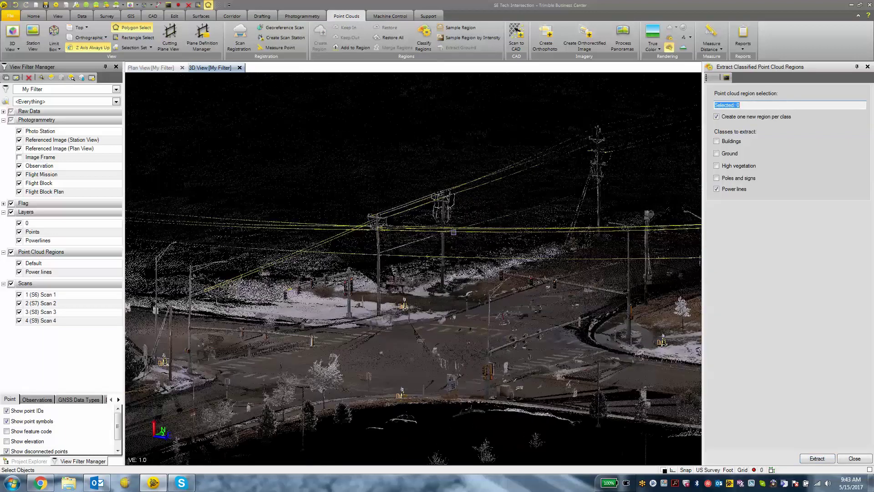
{"action": "middle_click_drag", "start_coordinate": [379, 233], "coordinate": [375, 213]}
{"action": "scroll", "coordinate": [366, 191], "scroll_direction": "up", "scroll_amount": 5}
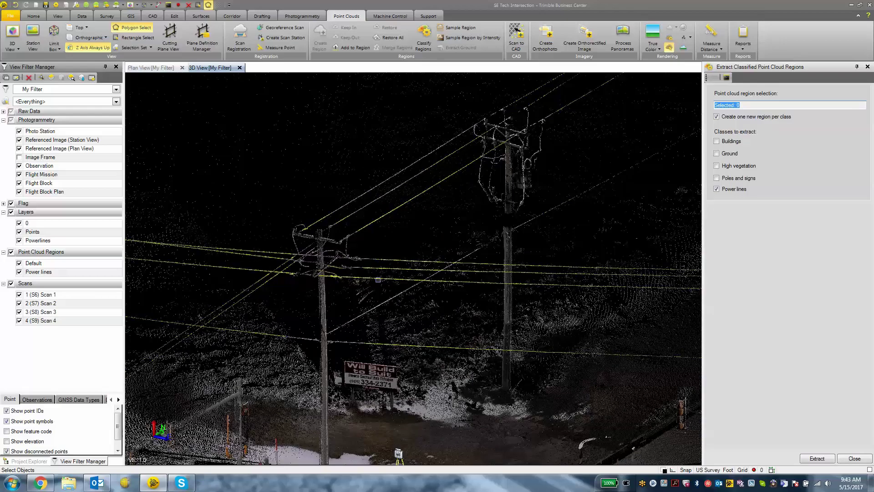
{"action": "scroll", "coordinate": [380, 287], "scroll_direction": "down", "scroll_amount": 4}
{"action": "middle_click_drag", "start_coordinate": [406, 319], "coordinate": [426, 227]}
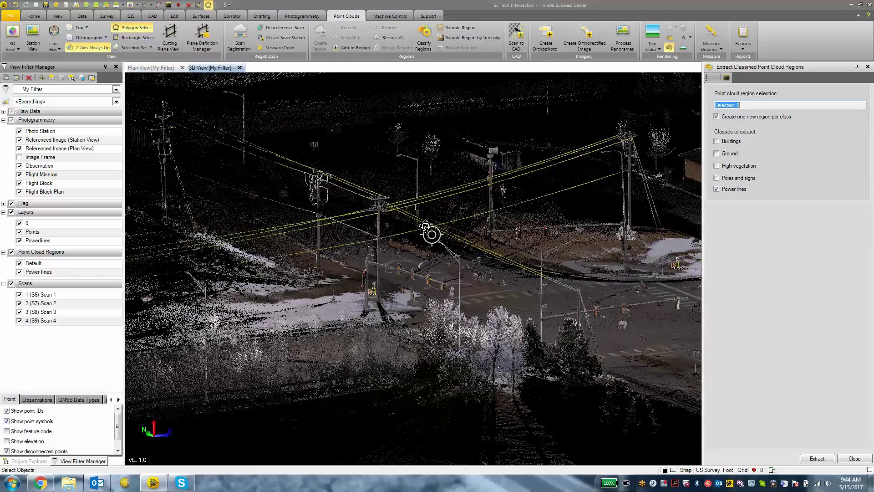
{"action": "left_click", "coordinate": [850, 459]}
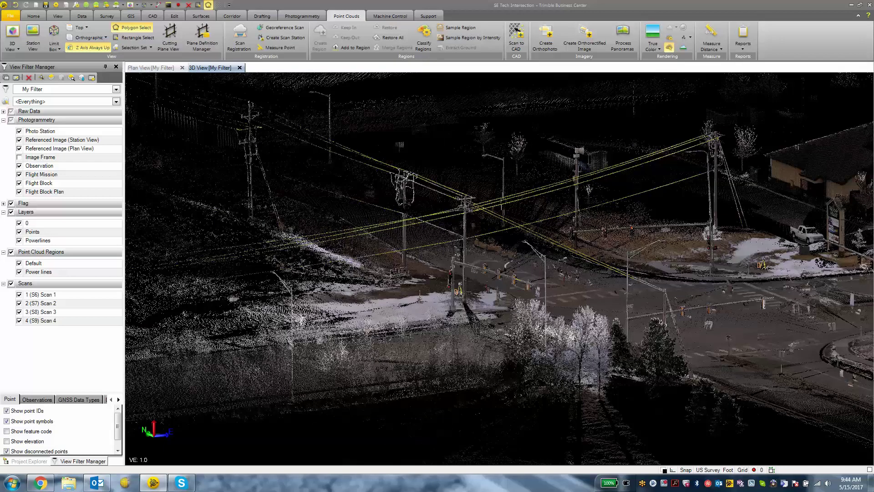
Step: Hide the Default point cloud region in the view filter, leaving the Power lines region displayed
{"action": "left_click", "coordinate": [19, 263]}
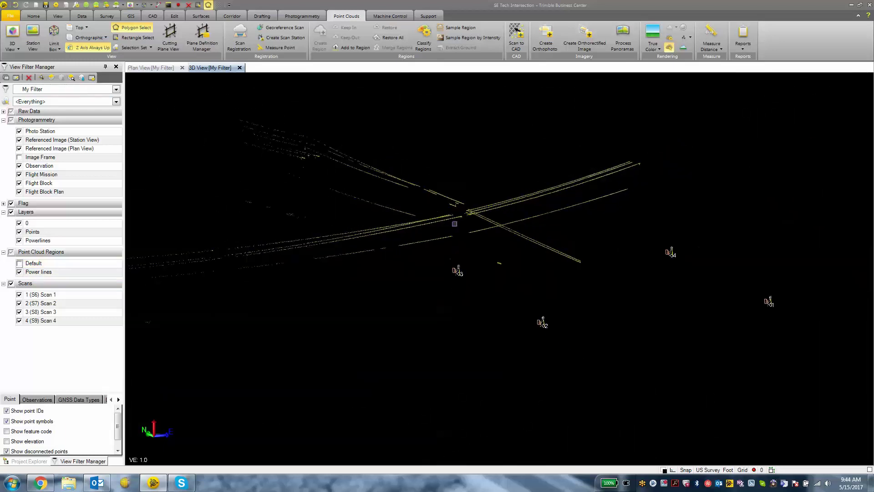
{"action": "scroll", "coordinate": [549, 246], "scroll_direction": "up", "scroll_amount": 3}
{"action": "mouse_move", "coordinate": [567, 235]}
{"action": "middle_mouse_down"}
{"action": "mouse_move", "coordinate": [375, 247]}
{"action": "mouse_move", "coordinate": [539, 247]}
{"action": "mouse_move", "coordinate": [500, 250]}
{"action": "middle_mouse_up"}
{"action": "scroll", "coordinate": [510, 251], "scroll_direction": "up", "scroll_amount": 2}
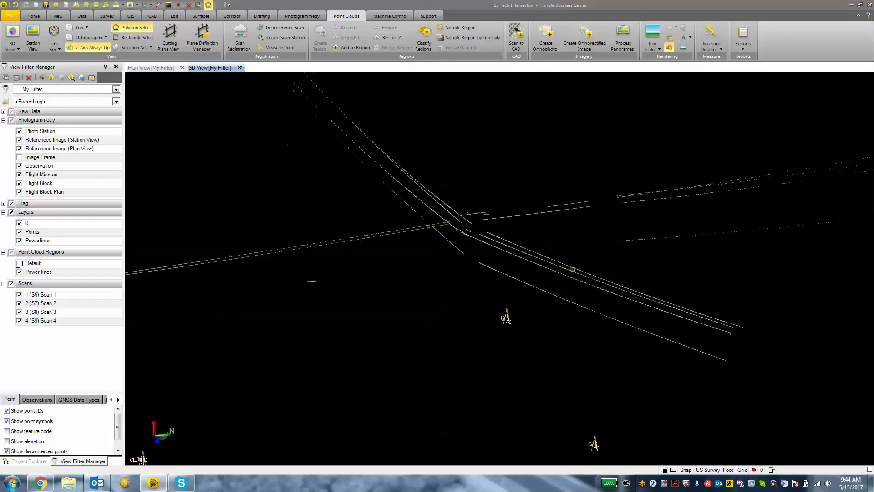
{"action": "middle_click_drag", "start_coordinate": [572, 270], "coordinate": [495, 252]}
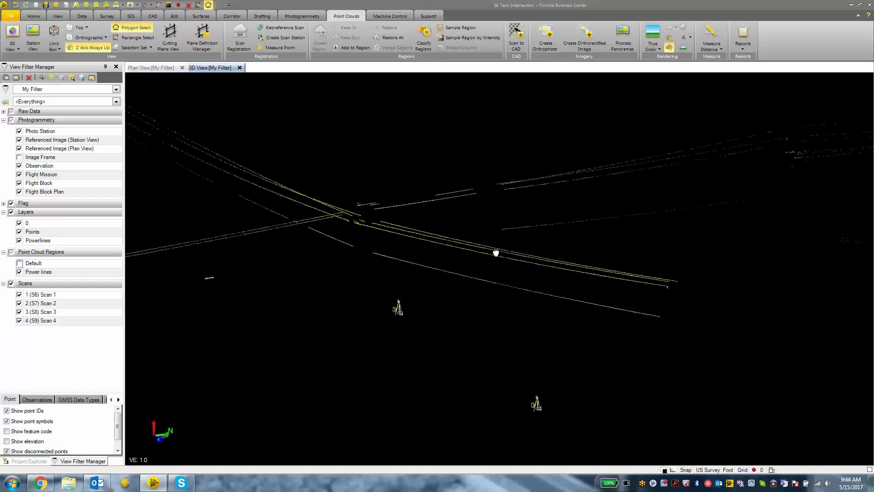
{"action": "scroll", "coordinate": [496, 252], "scroll_direction": "up", "scroll_amount": 3}
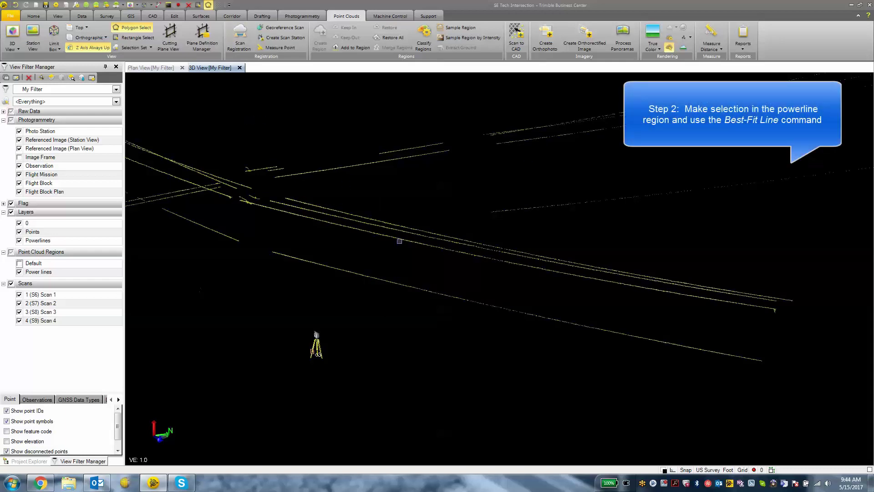
{"action": "left_click", "coordinate": [154, 18]}
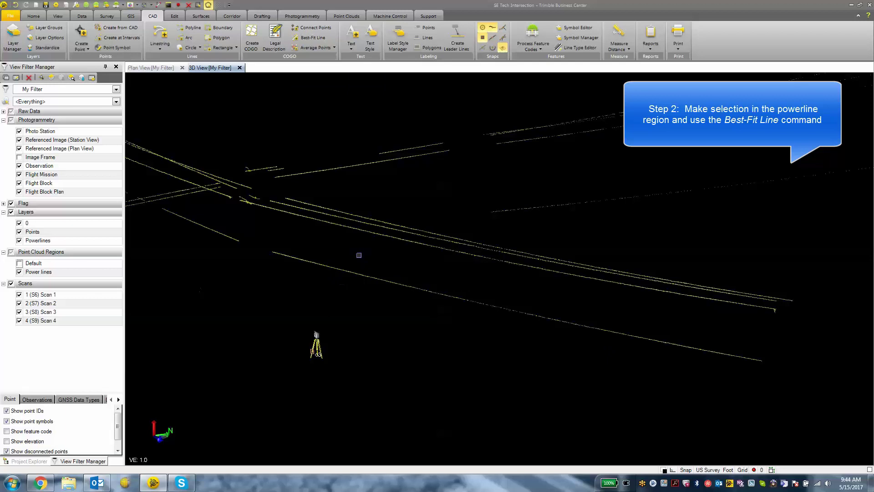
{"action": "left_click", "coordinate": [209, 7]}
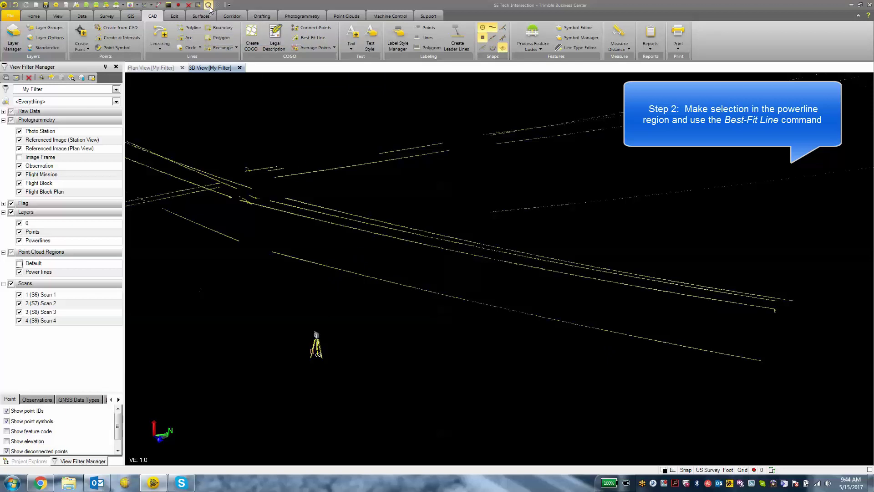
{"action": "left_click", "coordinate": [272, 239]}
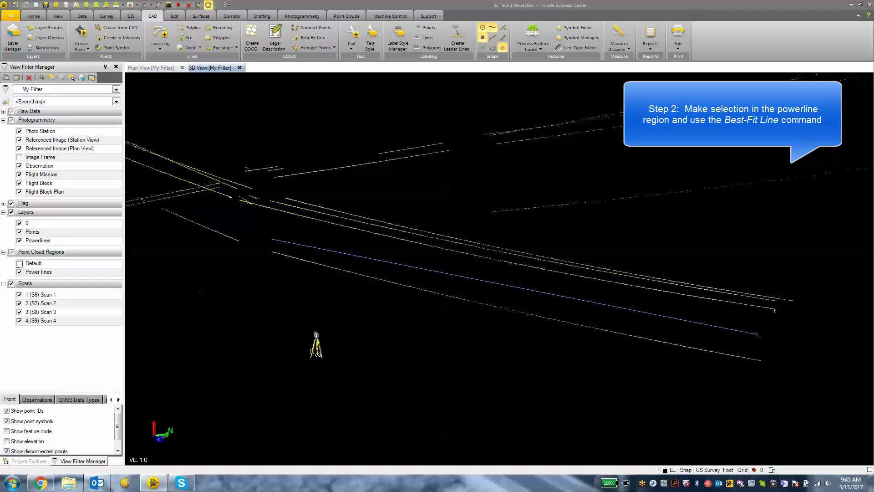
{"action": "left_click", "coordinate": [784, 341]}
{"action": "left_click", "coordinate": [777, 377]}
{"action": "left_click", "coordinate": [433, 313]}
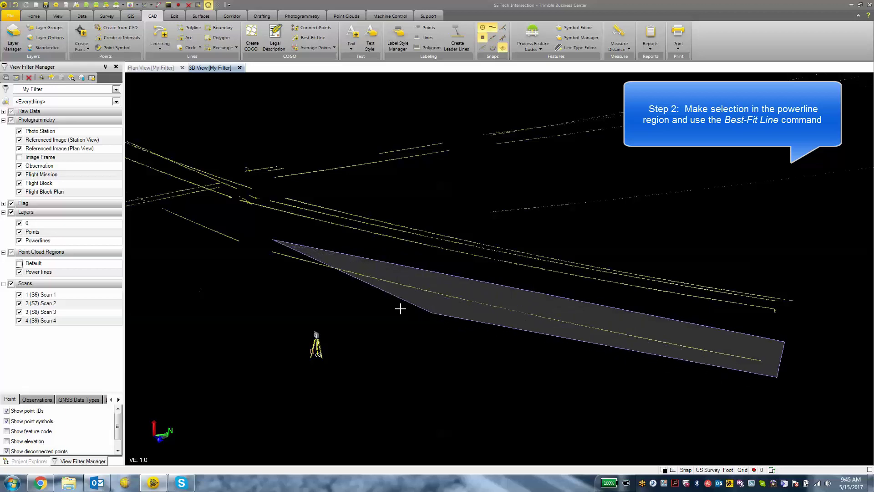
{"action": "left_click", "coordinate": [259, 256]}
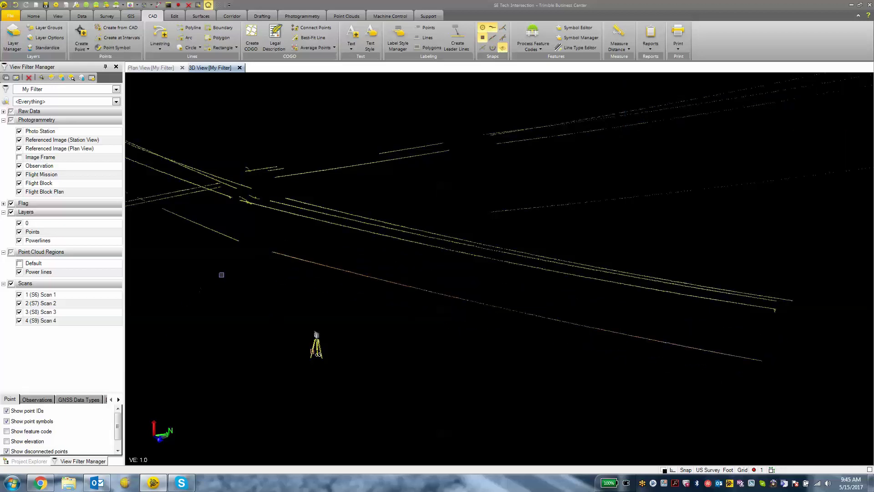
{"action": "key", "text": "Escape"}
Step: Select the scan points of the lowest wire in the near power line span by enclosing them in a polygon
{"action": "left_click", "coordinate": [265, 236]}
{"action": "left_click", "coordinate": [813, 344]}
{"action": "left_click", "coordinate": [780, 385]}
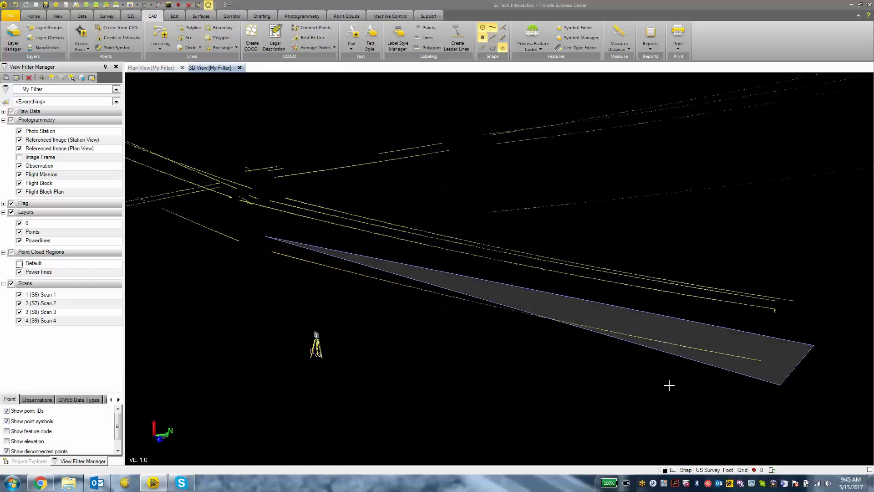
{"action": "left_click", "coordinate": [255, 264]}
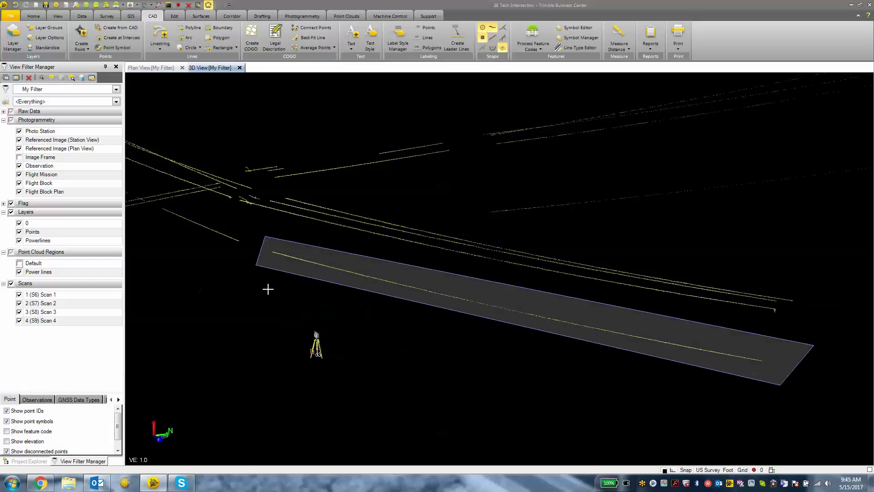
{"action": "double_click", "coordinate": [251, 250]}
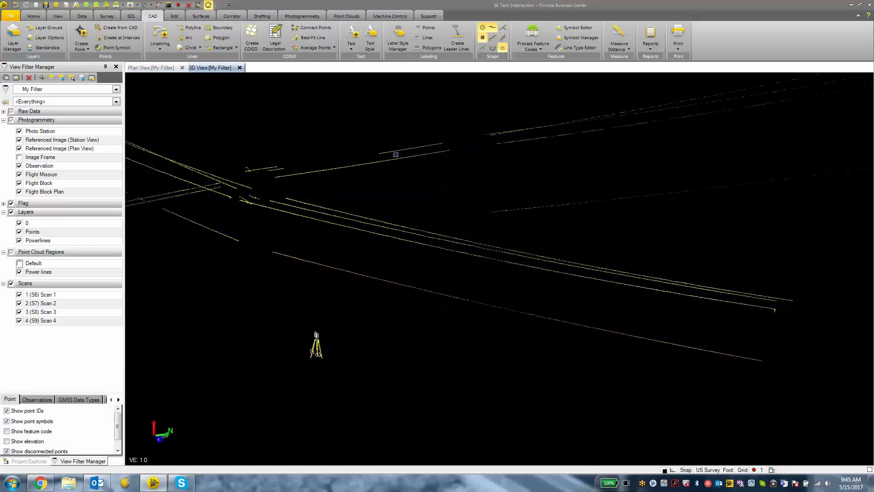
Step: Create a best-fit line through the selected wire points as a Polynomial Curve 3D of degree 2 on the Powerlines layer
{"action": "left_click", "coordinate": [302, 38]}
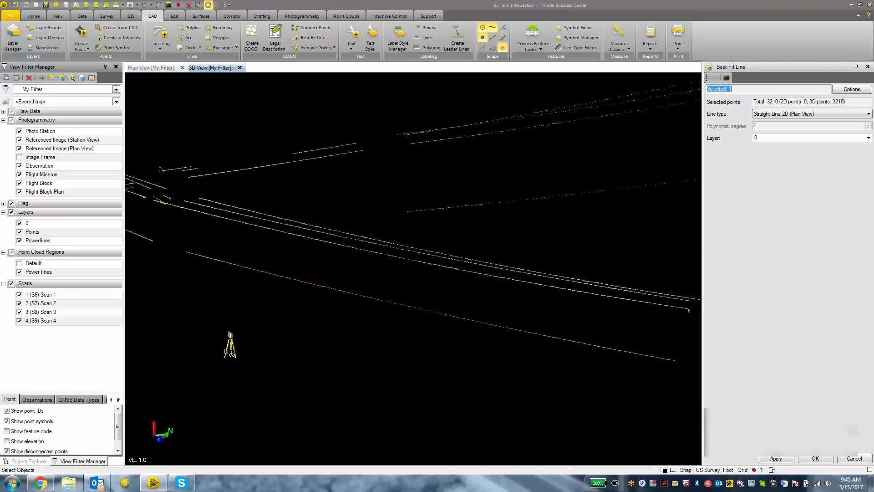
{"action": "left_click", "coordinate": [804, 114]}
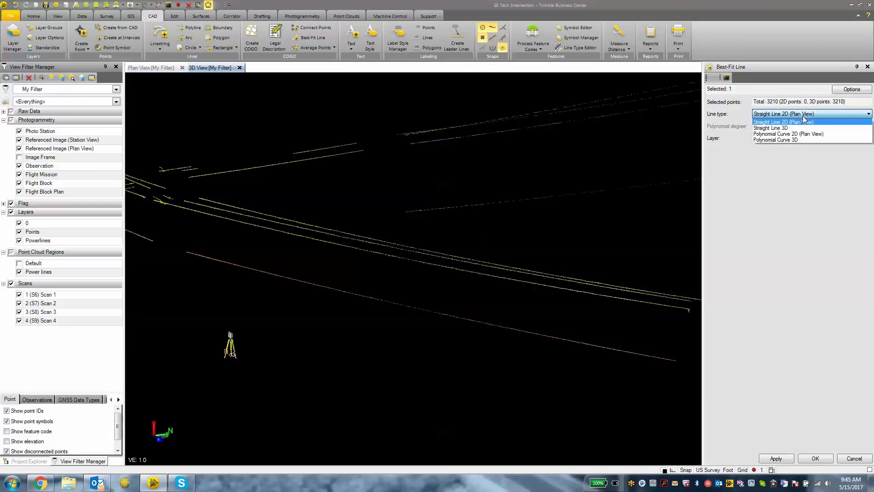
{"action": "left_click", "coordinate": [777, 140]}
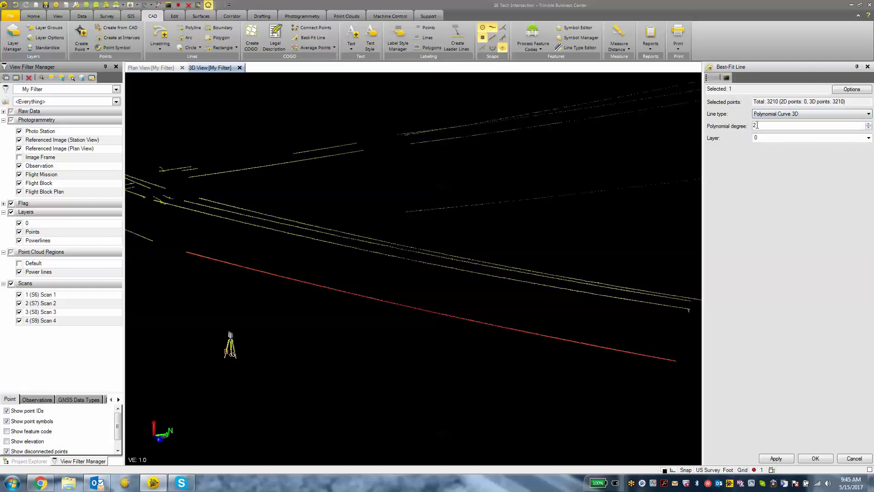
{"action": "left_click", "coordinate": [868, 125]}
{"action": "left_click", "coordinate": [869, 128]}
{"action": "left_click", "coordinate": [868, 137]}
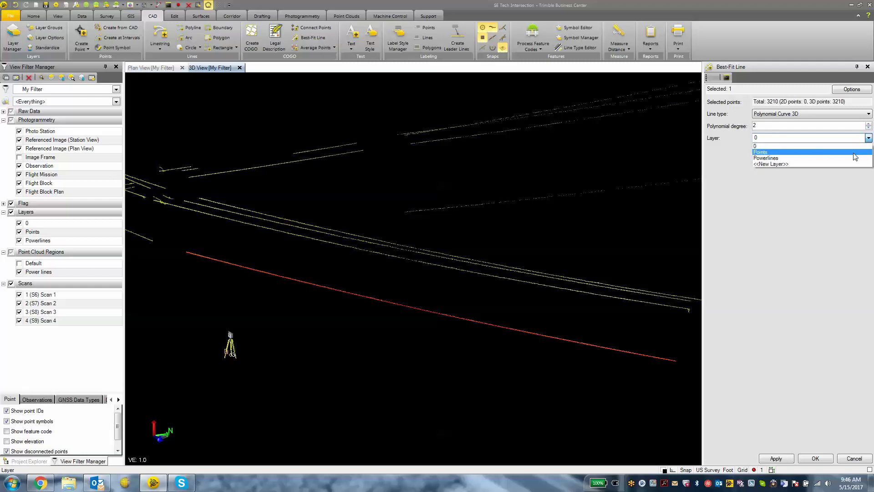
{"action": "left_click", "coordinate": [763, 159]}
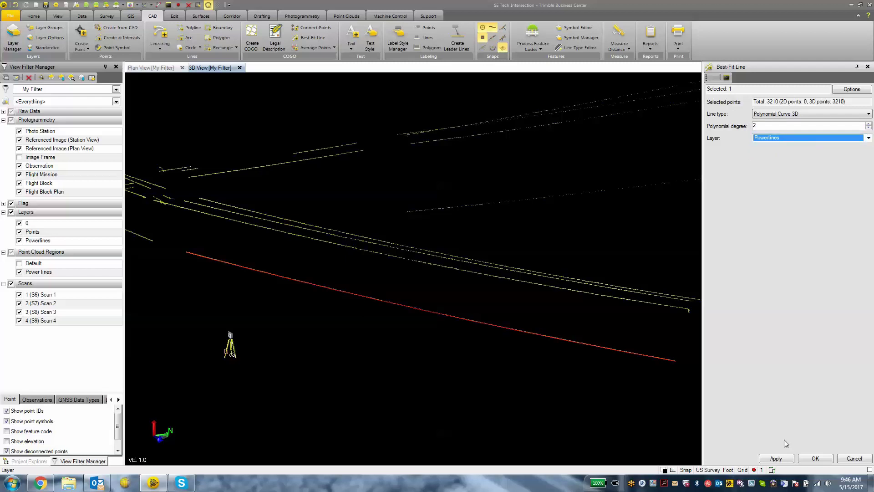
{"action": "left_click", "coordinate": [776, 458]}
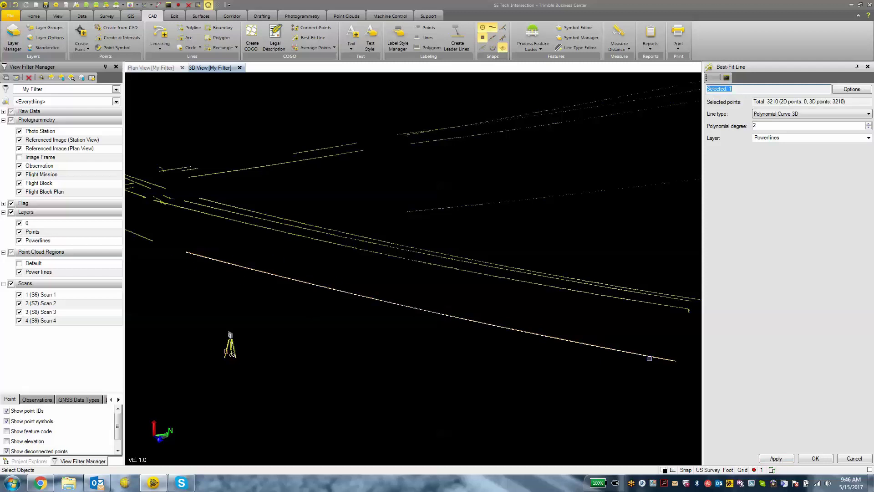
Step: Polygon-select the upper wire of the two-wire span and apply a degree 2 Polynomial Curve 3D best-fit line on the Powerlines layer
{"action": "mouse_move", "coordinate": [632, 351]}
{"action": "middle_mouse_down"}
{"action": "mouse_move", "coordinate": [554, 344]}
{"action": "mouse_move", "coordinate": [655, 328]}
{"action": "mouse_move", "coordinate": [599, 333]}
{"action": "mouse_move", "coordinate": [552, 351]}
{"action": "mouse_move", "coordinate": [568, 342]}
{"action": "mouse_move", "coordinate": [568, 351]}
{"action": "mouse_move", "coordinate": [551, 308]}
{"action": "middle_mouse_up"}
{"action": "middle_click_drag", "start_coordinate": [490, 291], "coordinate": [544, 265]}
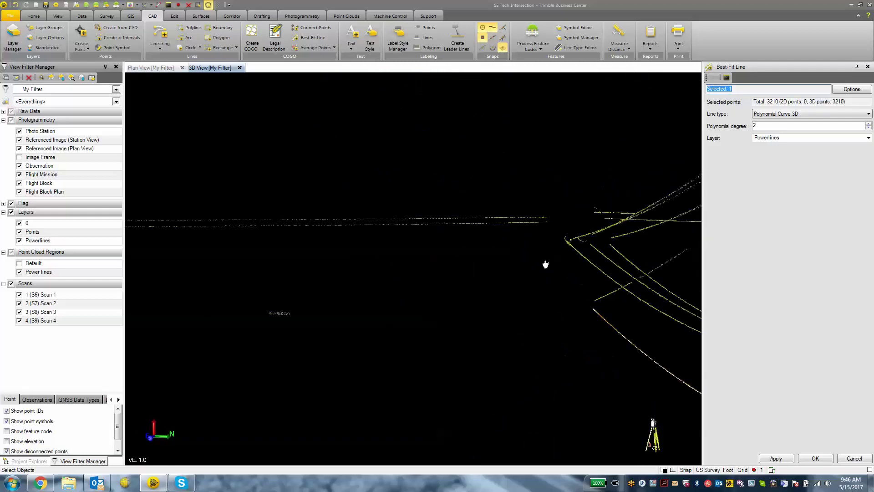
{"action": "scroll", "coordinate": [534, 256], "scroll_direction": "down", "scroll_amount": 3}
{"action": "scroll", "coordinate": [534, 256], "scroll_direction": "up", "scroll_amount": 5}
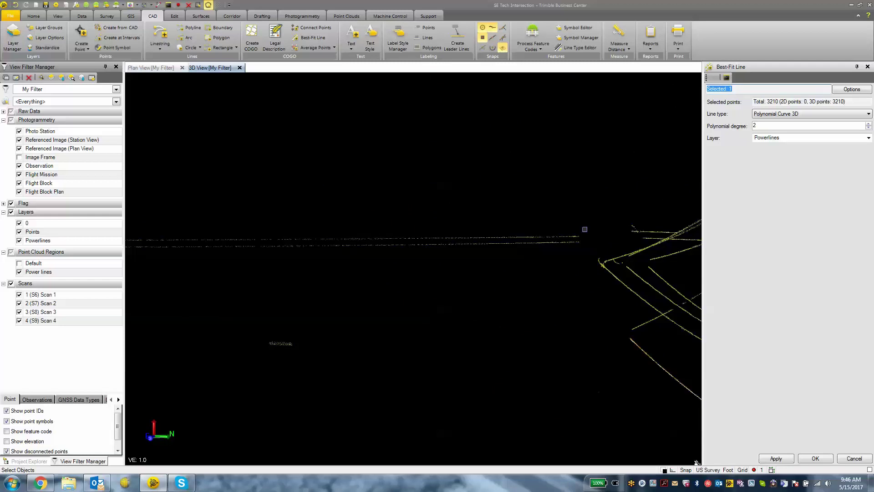
{"action": "left_click", "coordinate": [589, 247]}
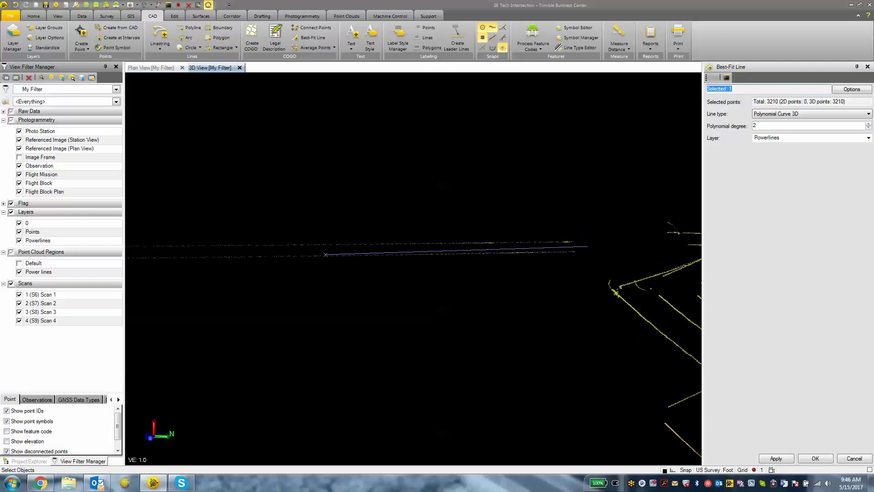
{"action": "left_click", "coordinate": [239, 253]}
{"action": "scroll", "coordinate": [441, 283], "scroll_direction": "up", "scroll_amount": 2}
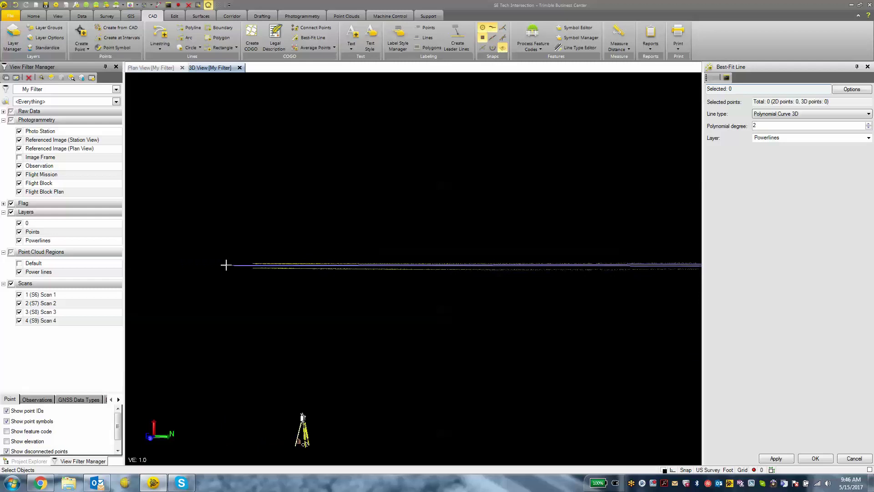
{"action": "middle_click_drag", "start_coordinate": [228, 258], "coordinate": [643, 259]}
{"action": "left_click", "coordinate": [633, 253]}
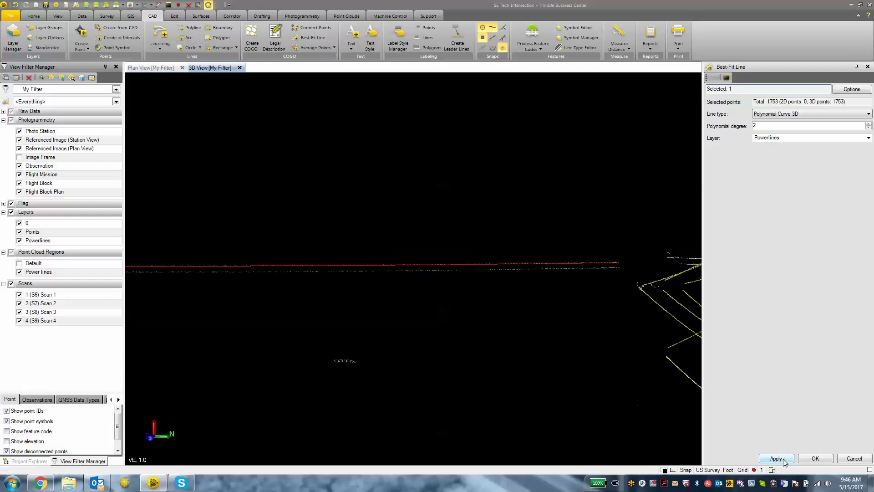
Step: Switch to the plan view and hide the Power lines point cloud region to isolate the fitted lines
{"action": "mouse_move", "coordinate": [354, 293]}
{"action": "middle_mouse_down"}
{"action": "mouse_move", "coordinate": [646, 257]}
{"action": "mouse_move", "coordinate": [494, 274]}
{"action": "mouse_move", "coordinate": [548, 185]}
{"action": "mouse_move", "coordinate": [542, 198]}
{"action": "mouse_move", "coordinate": [431, 207]}
{"action": "mouse_move", "coordinate": [453, 193]}
{"action": "middle_mouse_up"}
{"action": "left_click", "coordinate": [155, 67]}
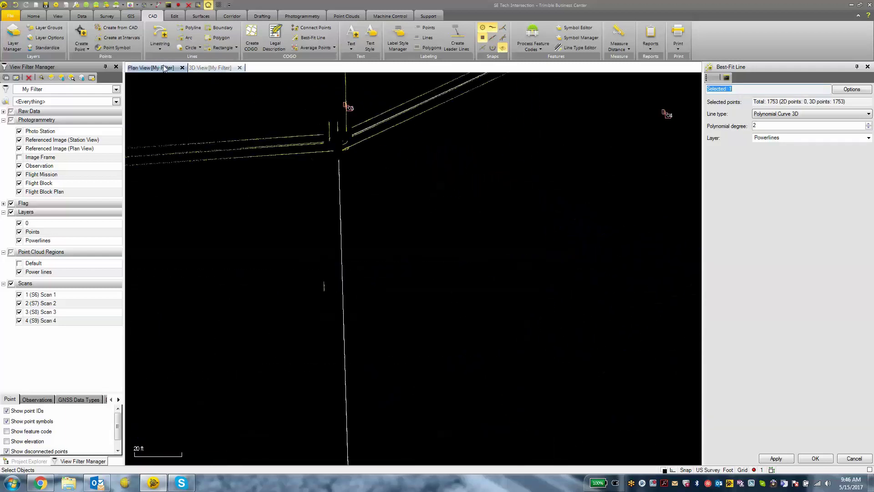
{"action": "scroll", "coordinate": [458, 250], "scroll_direction": "down", "scroll_amount": 2}
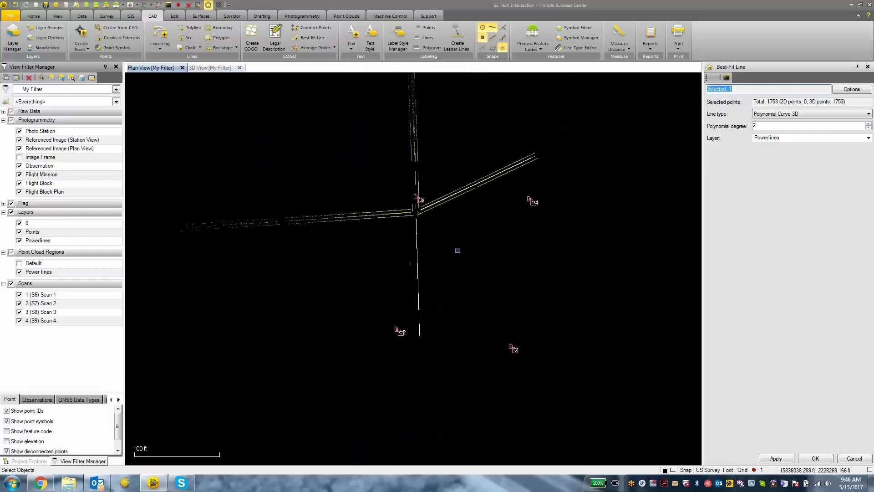
{"action": "middle_click_drag", "start_coordinate": [458, 250], "coordinate": [498, 326]}
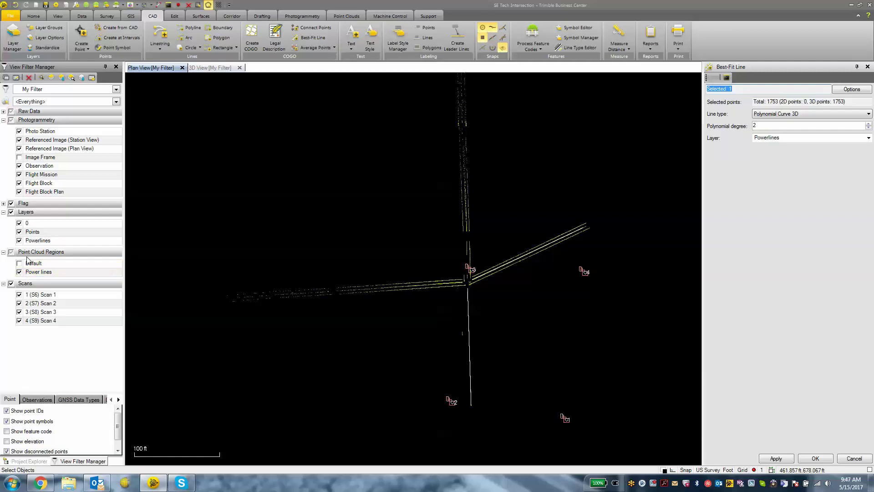
{"action": "left_click", "coordinate": [19, 273]}
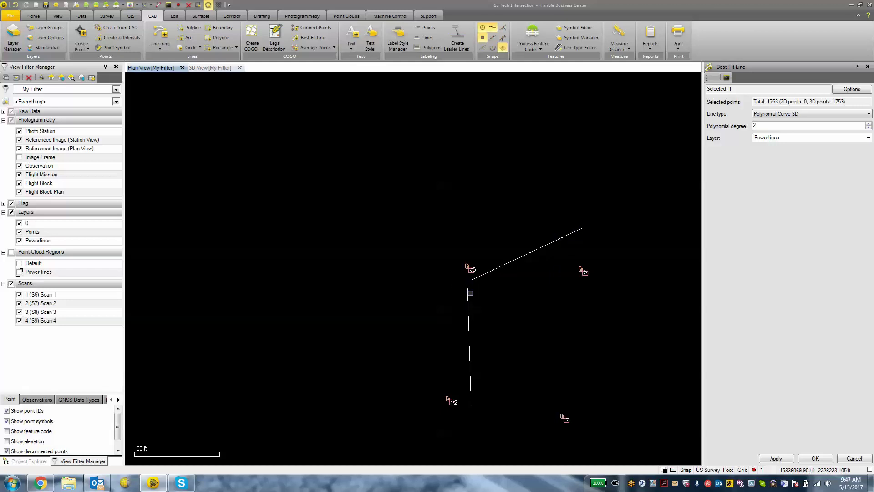
Step: Finish the best-fit line command and select both fitted power lines in the plan view by enclosing them in a polygon
{"action": "left_click", "coordinate": [818, 458]}
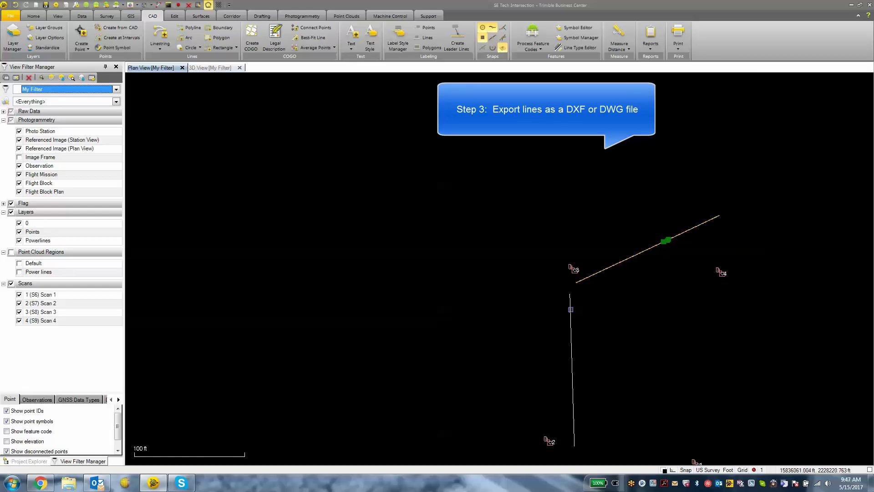
{"action": "left_click", "coordinate": [569, 283]}
{"action": "left_click", "coordinate": [736, 187]}
{"action": "left_click", "coordinate": [740, 203]}
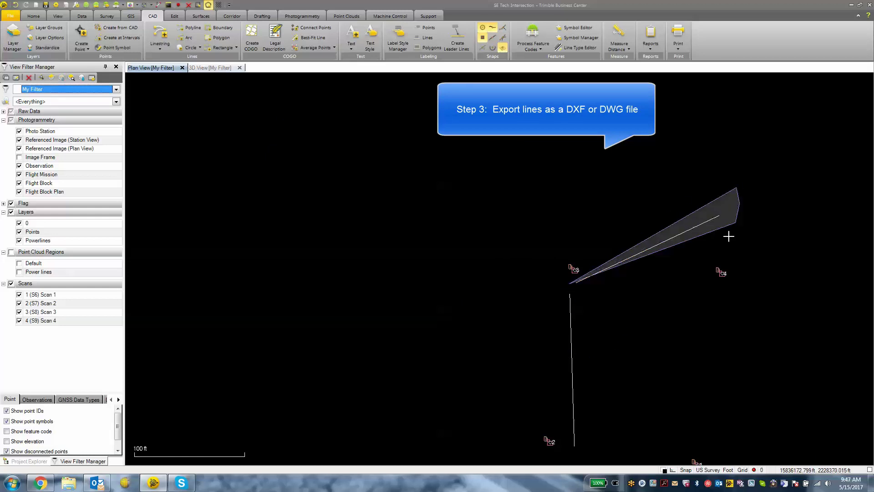
{"action": "left_click", "coordinate": [685, 268]}
{"action": "left_click", "coordinate": [623, 369]}
{"action": "left_click", "coordinate": [590, 455]}
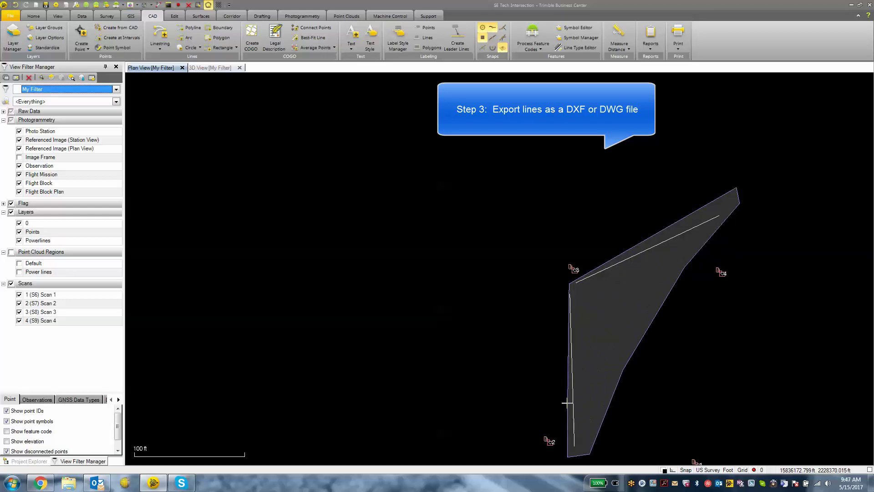
{"action": "left_click", "coordinate": [568, 286]}
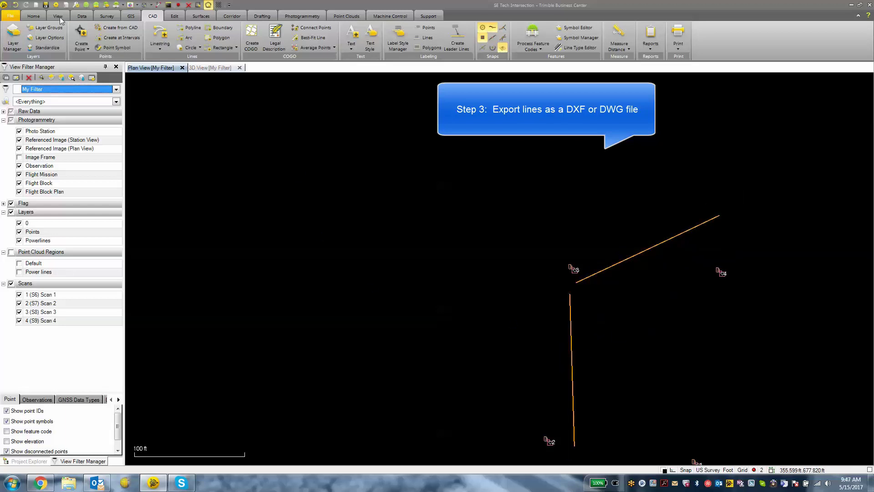
Step: Export the selected lines with the CAD DXF exporter as SE Tech Intersection.dxf, overwriting the existing file
{"action": "left_click", "coordinate": [34, 16]}
{"action": "left_click", "coordinate": [45, 35]}
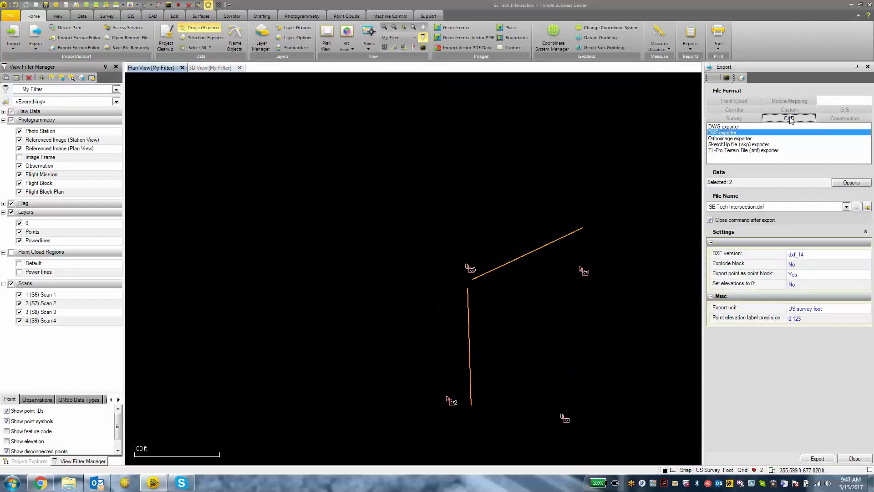
{"action": "left_click", "coordinate": [734, 127]}
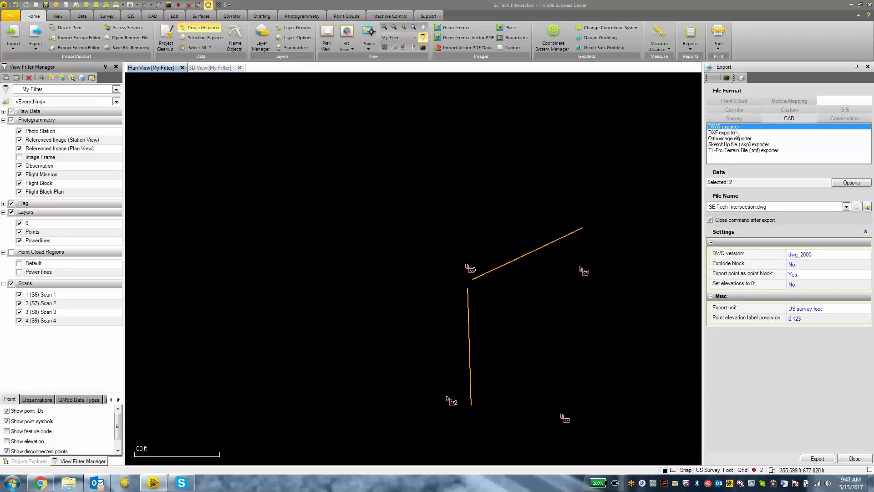
{"action": "left_click", "coordinate": [736, 132]}
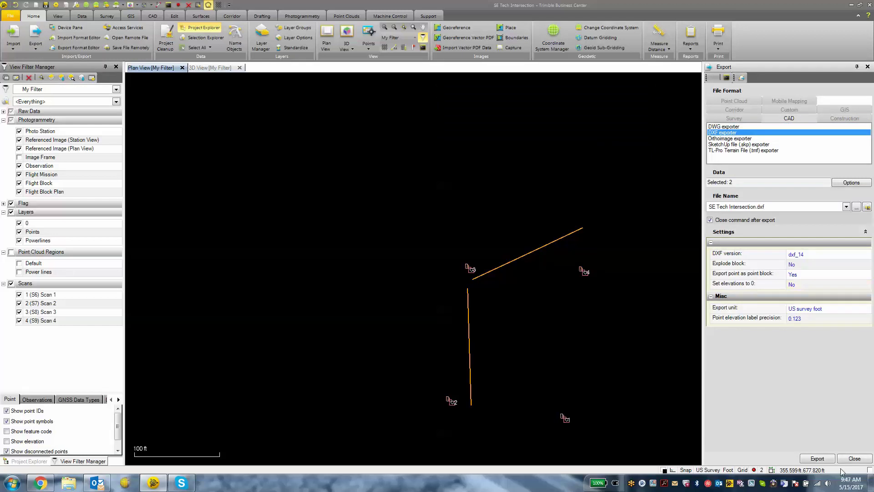
{"action": "left_click", "coordinate": [817, 459]}
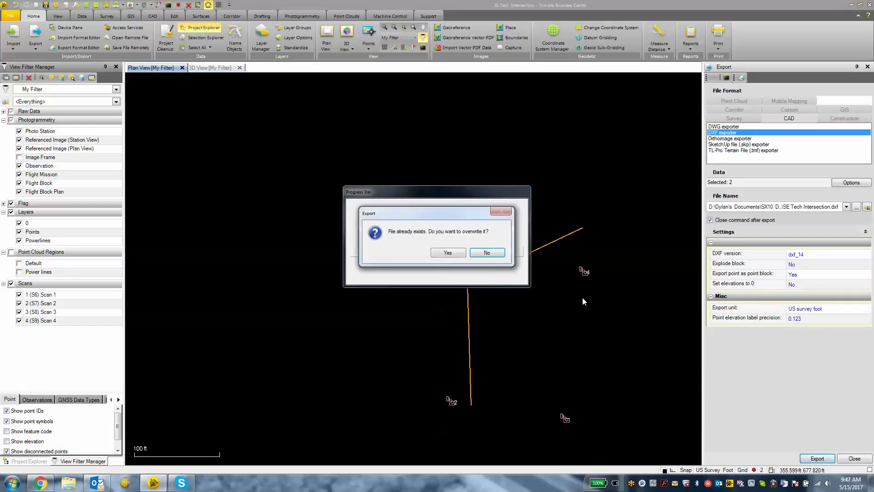
{"action": "left_click", "coordinate": [455, 257]}
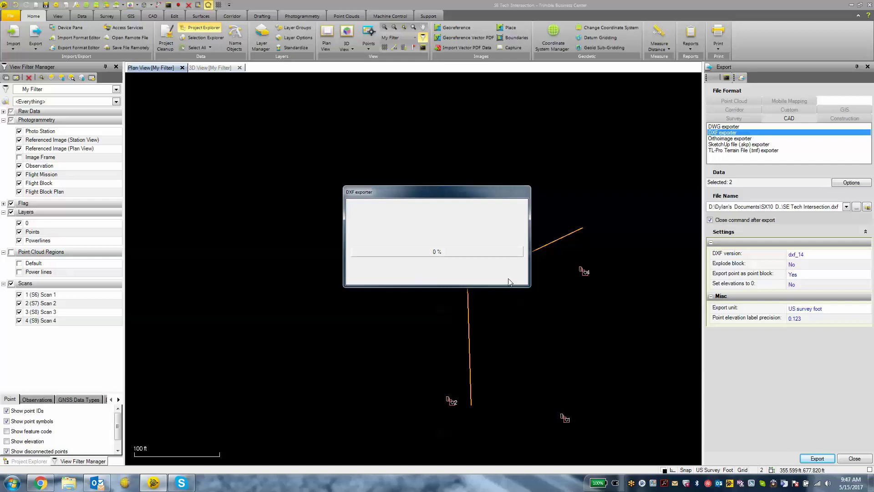